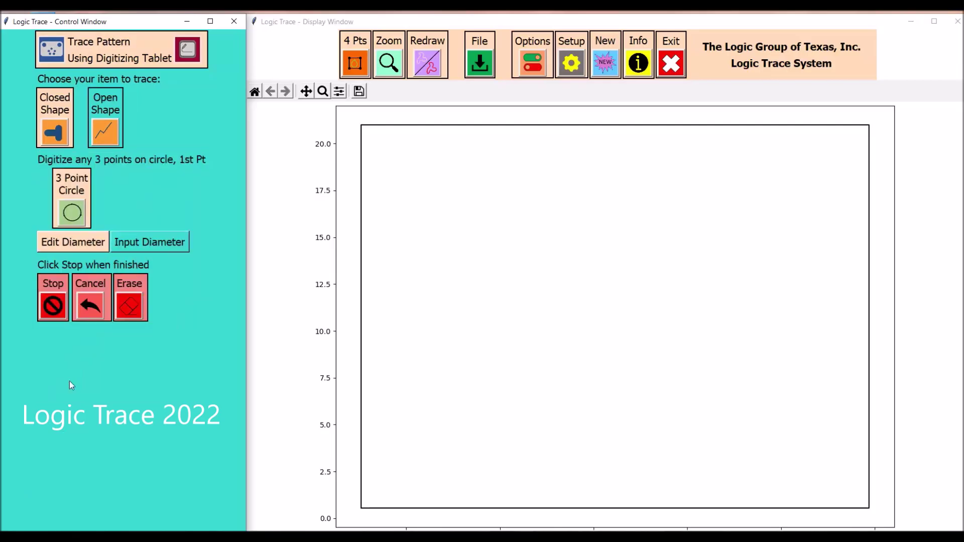
Replace the suggested diameter with 6.00 and draw the three-point centre circle.
left_click(604, 162)
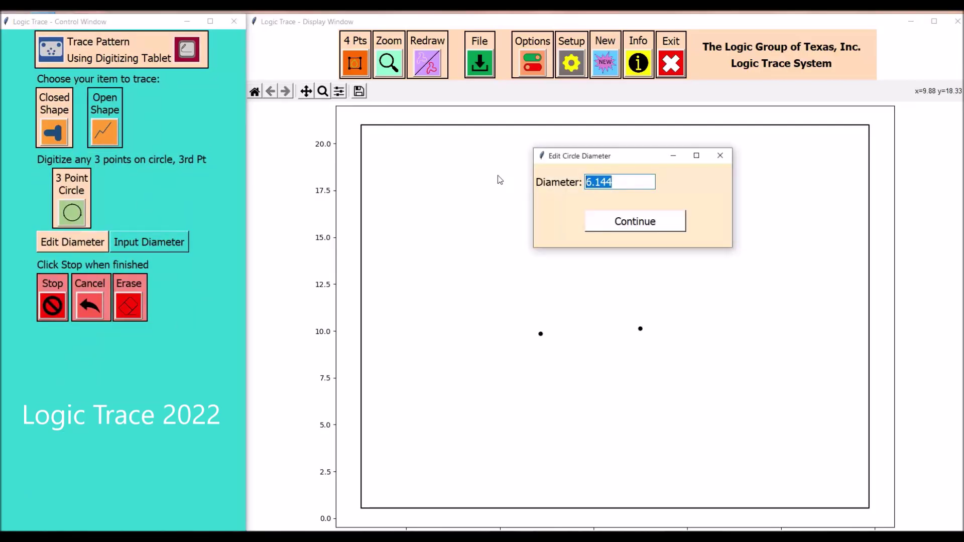
type("6.00")
left_click(650, 230)
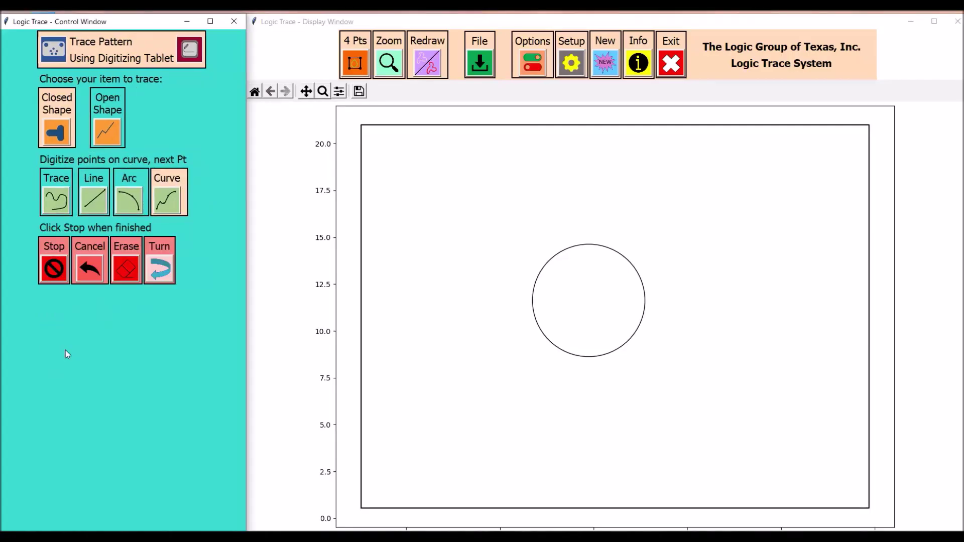
Trace and close the lower-right, bottom and lower-left leaf wedges around the circle.
left_click(164, 275)
left_click(53, 269)
left_click(49, 347)
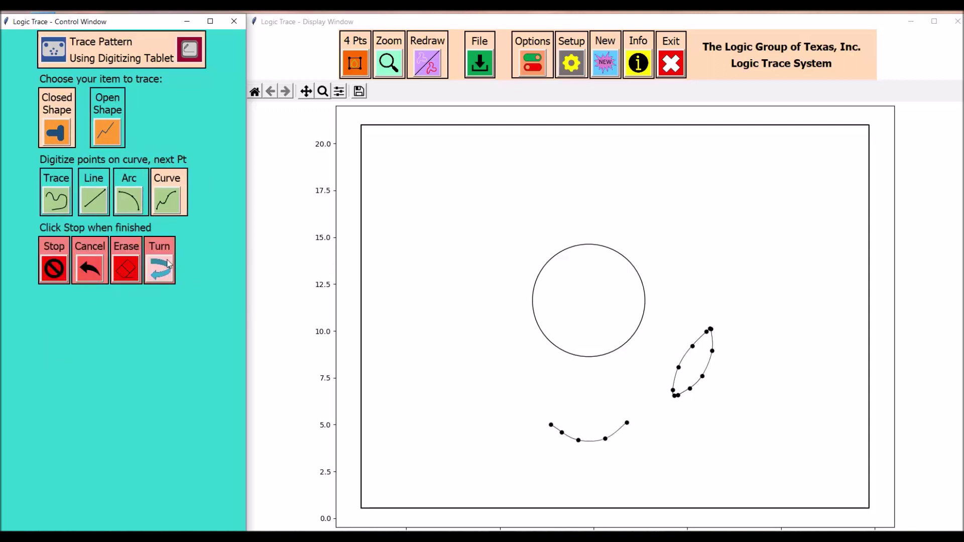
left_click(52, 277)
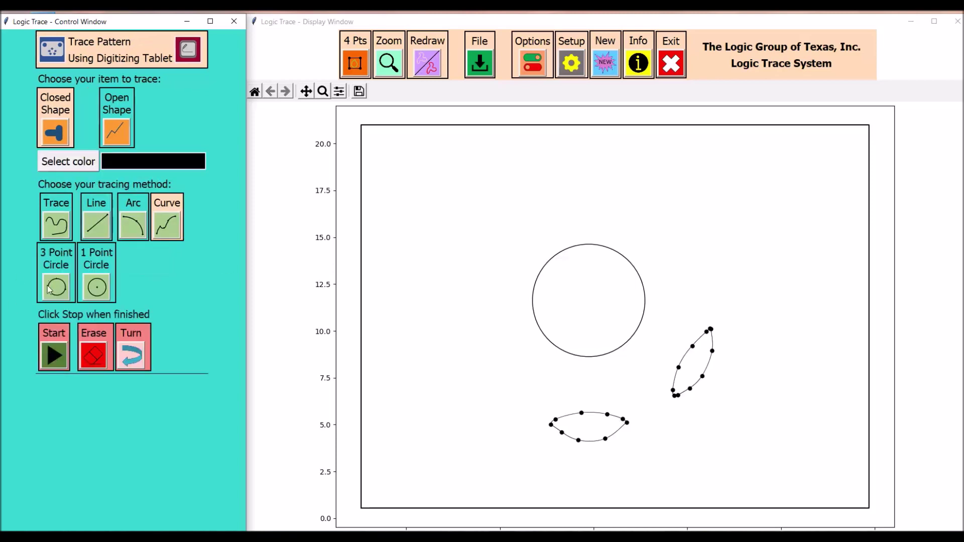
left_click(53, 357)
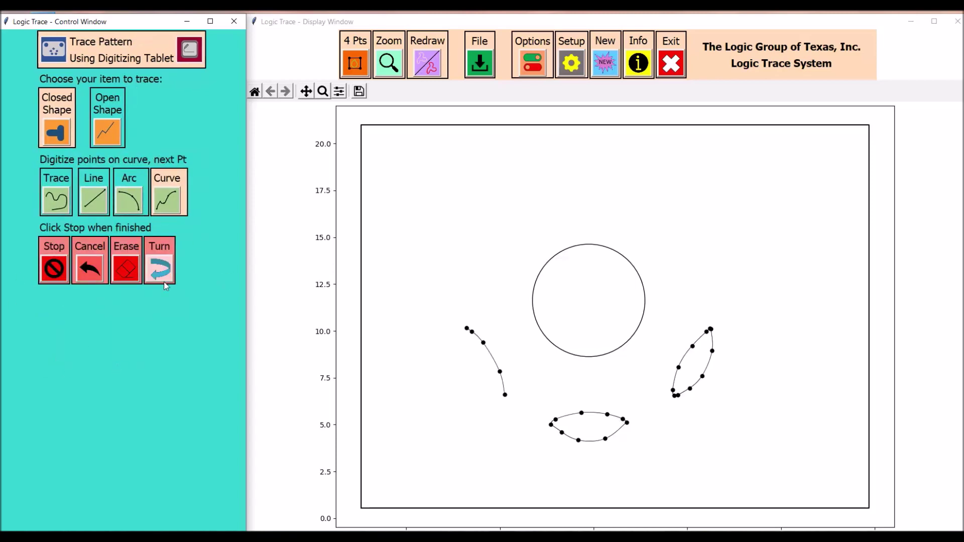
left_click(49, 268)
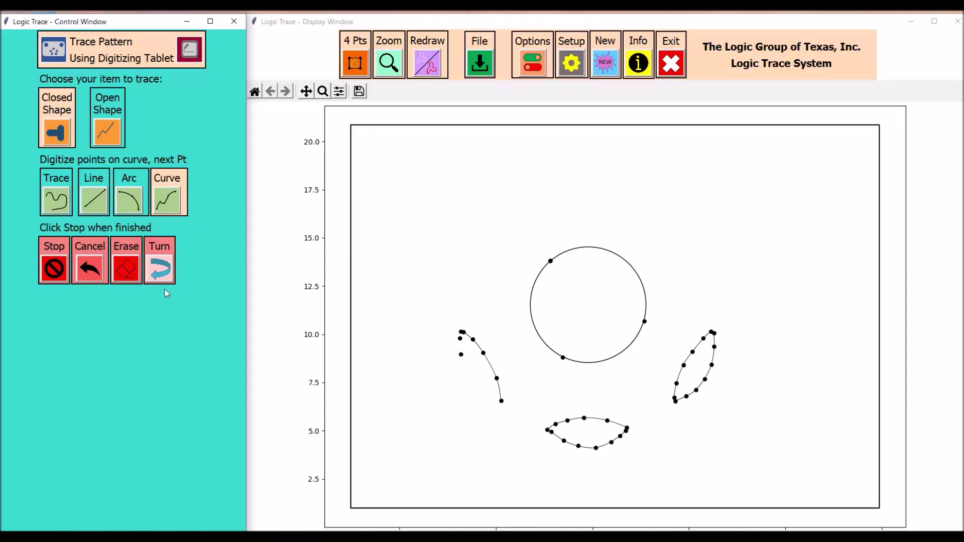
left_click(53, 267)
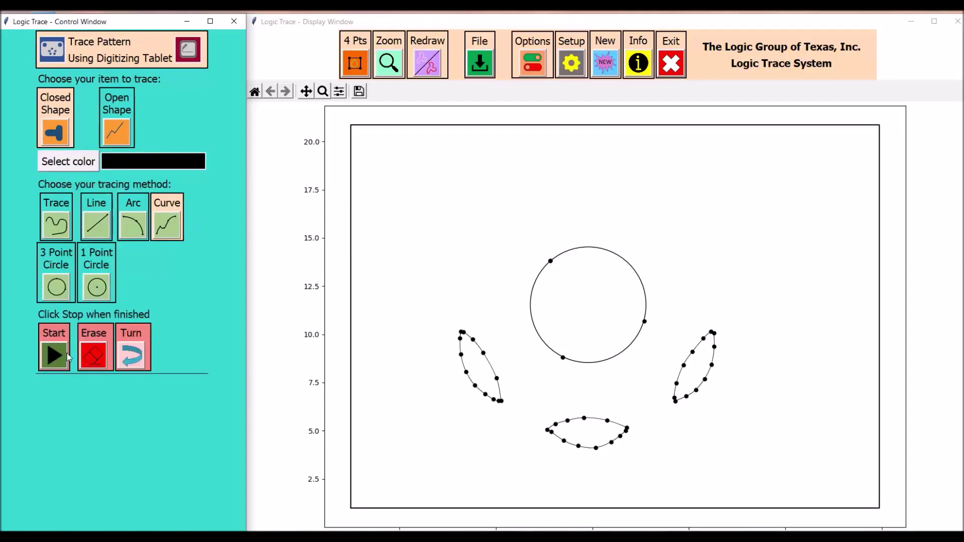
Trace and close the upper-left, top and upper-right leaf wedges.
left_click(60, 356)
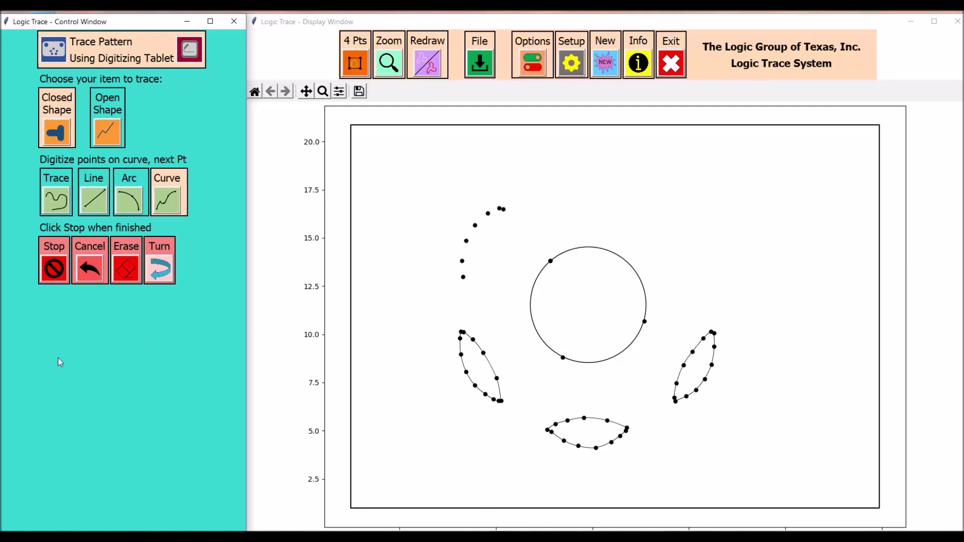
left_click(56, 268)
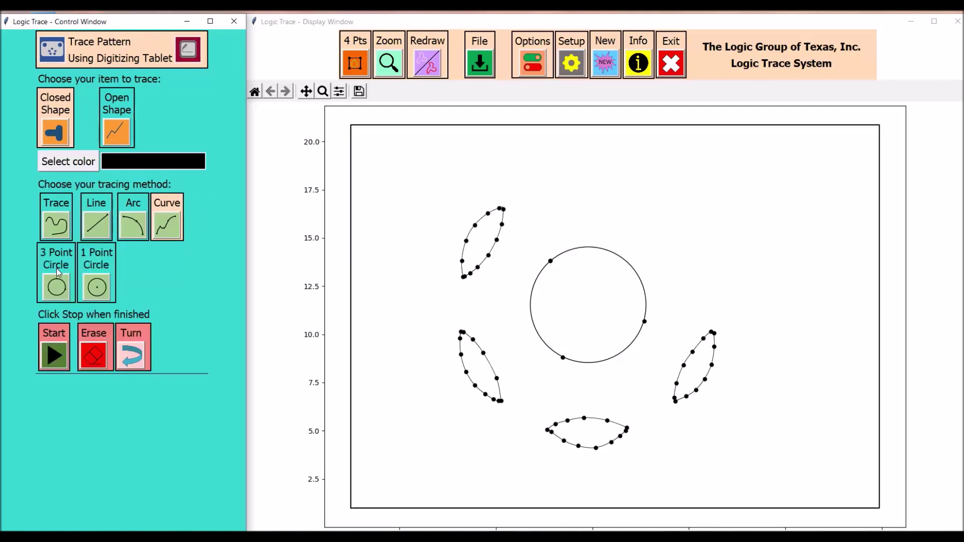
left_click(53, 354)
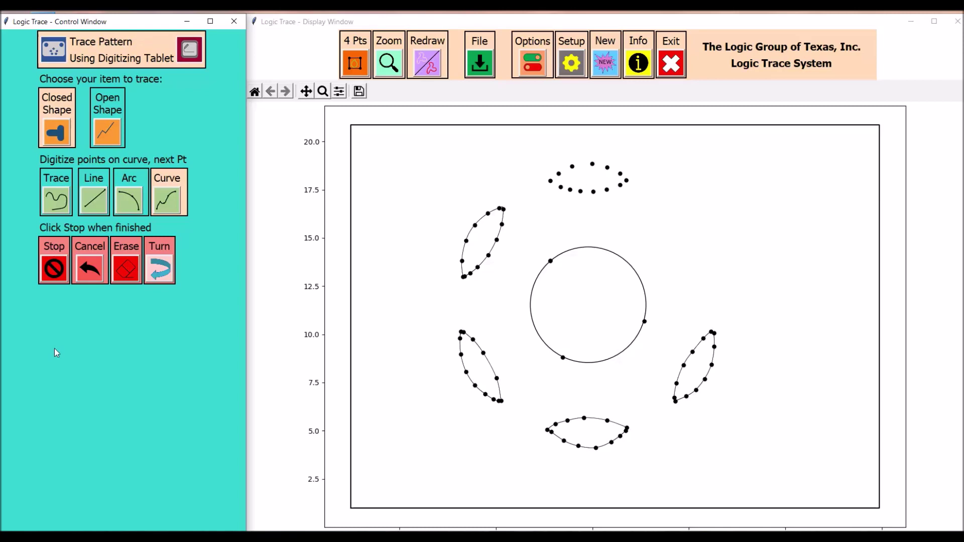
left_click(62, 270)
left_click(59, 356)
left_click(53, 269)
Save the drawing as a DXF file in the drawn folder.
left_click(479, 75)
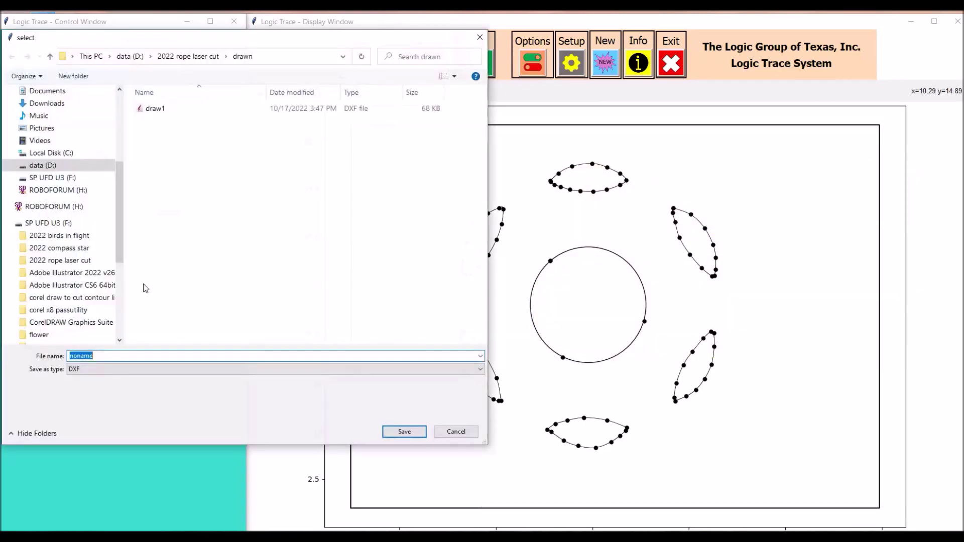
type("d")
left_click(107, 362)
key("Return")
left_click(506, 325)
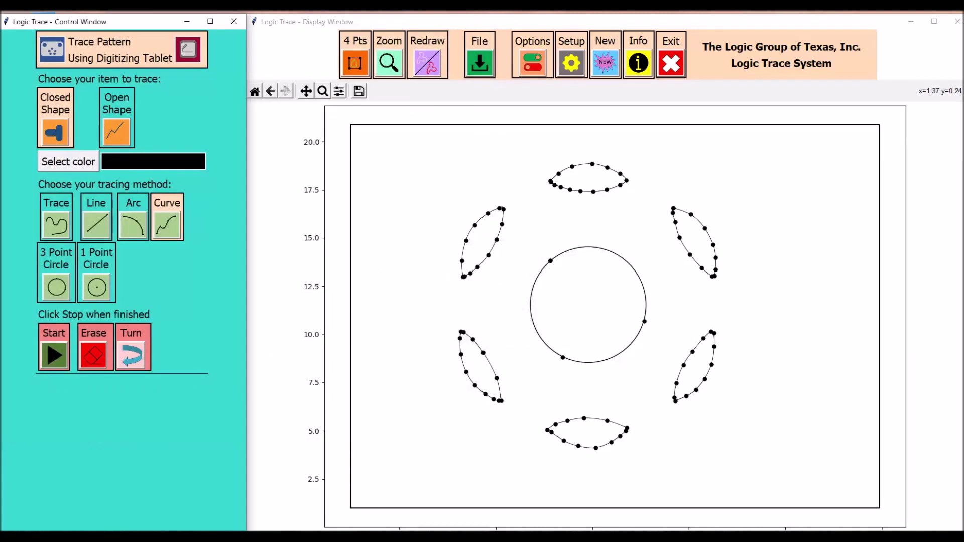
Trace a small triangle shape, then begin digitizing the outer perimeter.
left_click(54, 355)
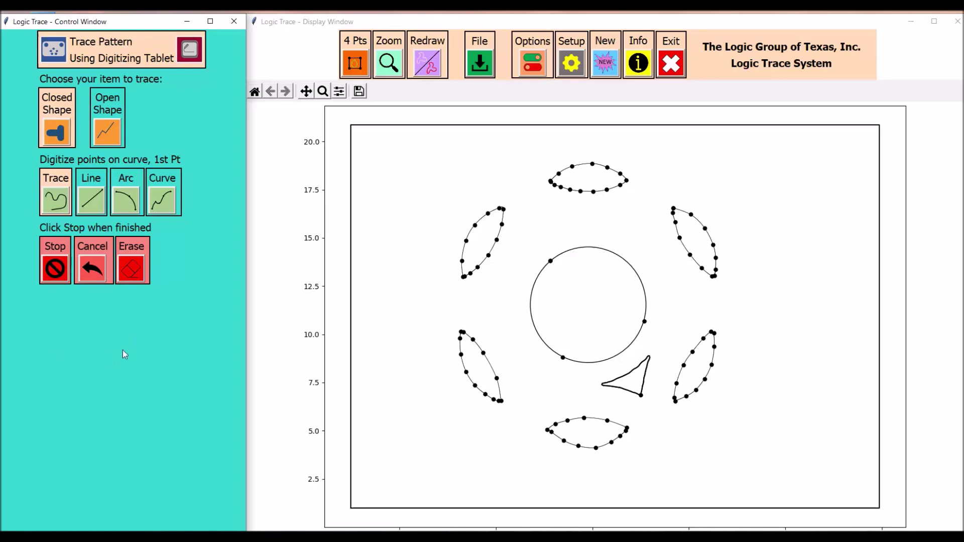
left_click(55, 266)
left_click(54, 354)
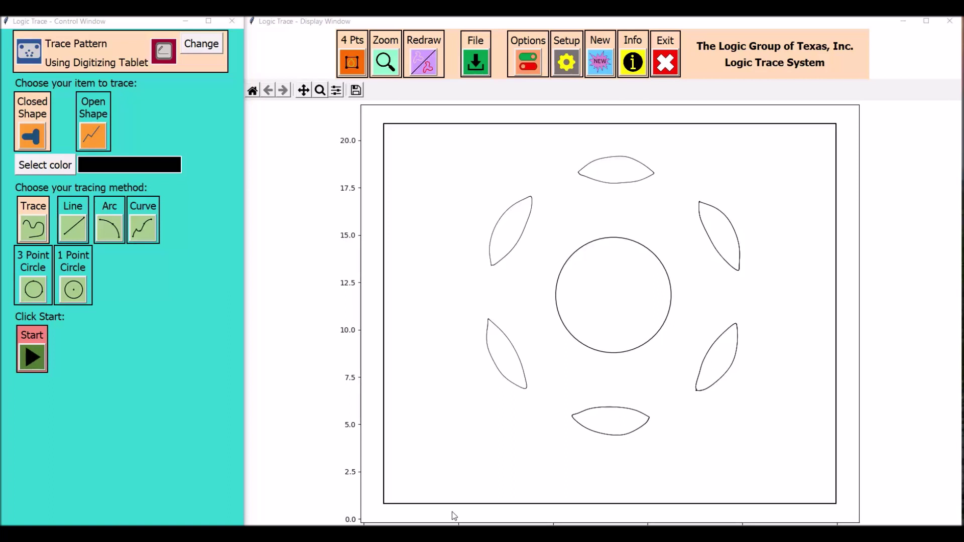
left_click(28, 351)
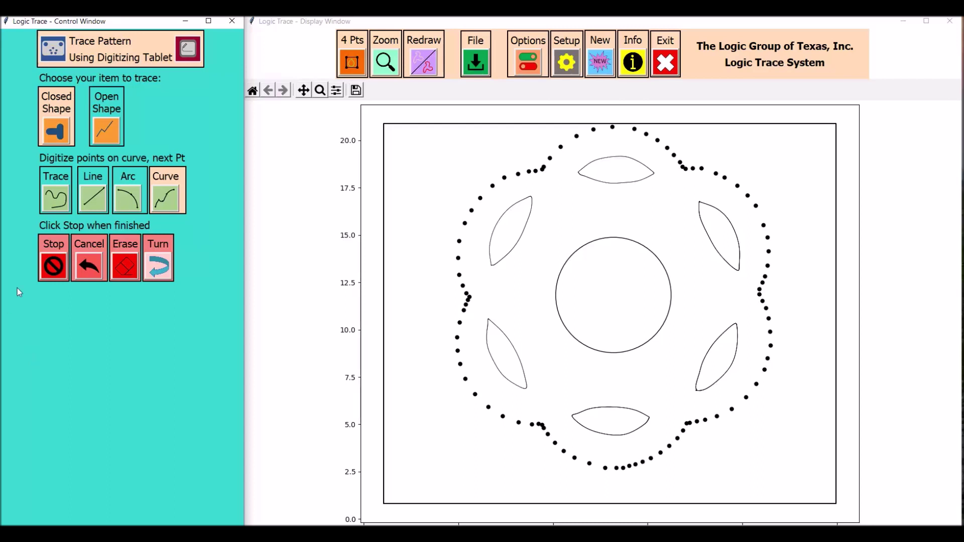
Close the wavy outer perimeter curve and start the first rope curve.
left_click(50, 265)
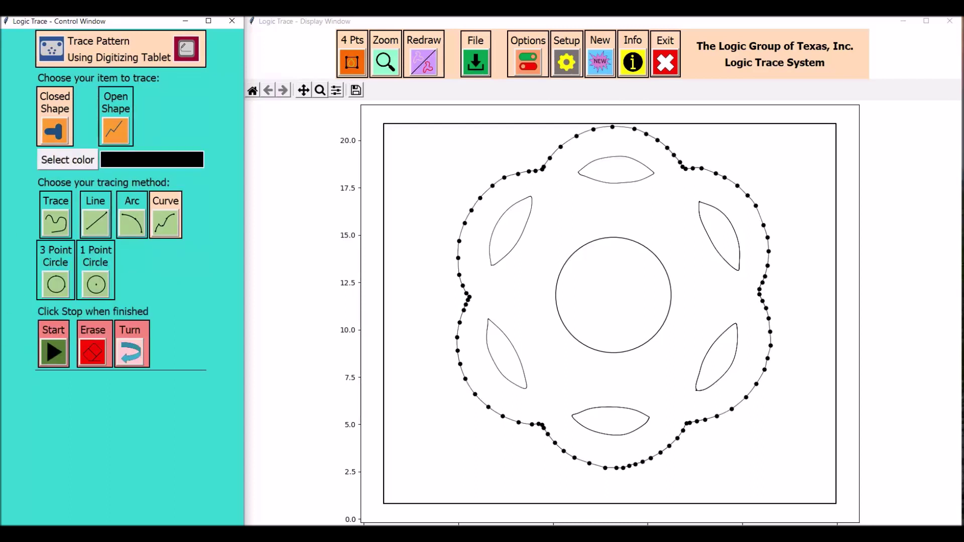
left_click(64, 349)
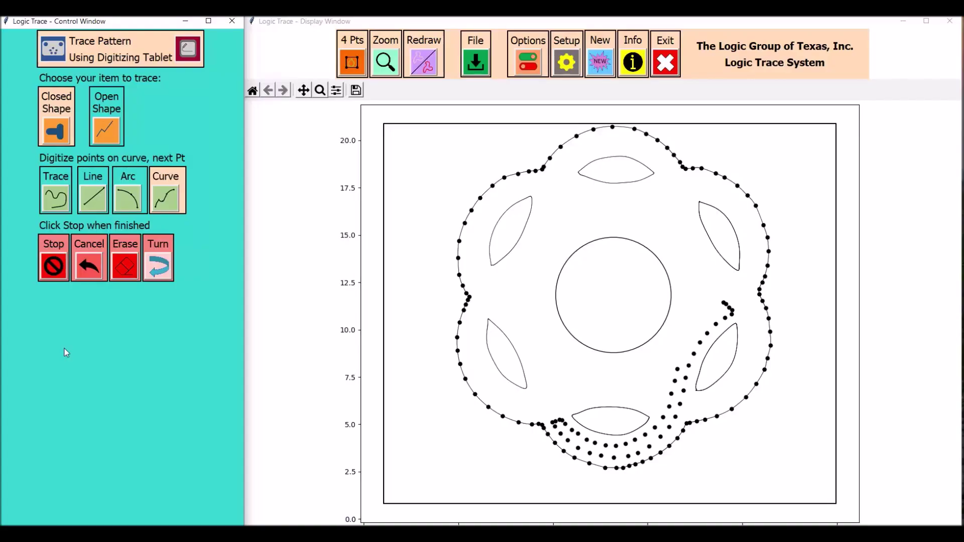
Trace and close the interwoven rope curves winding around the leaves and circle.
left_click(61, 272)
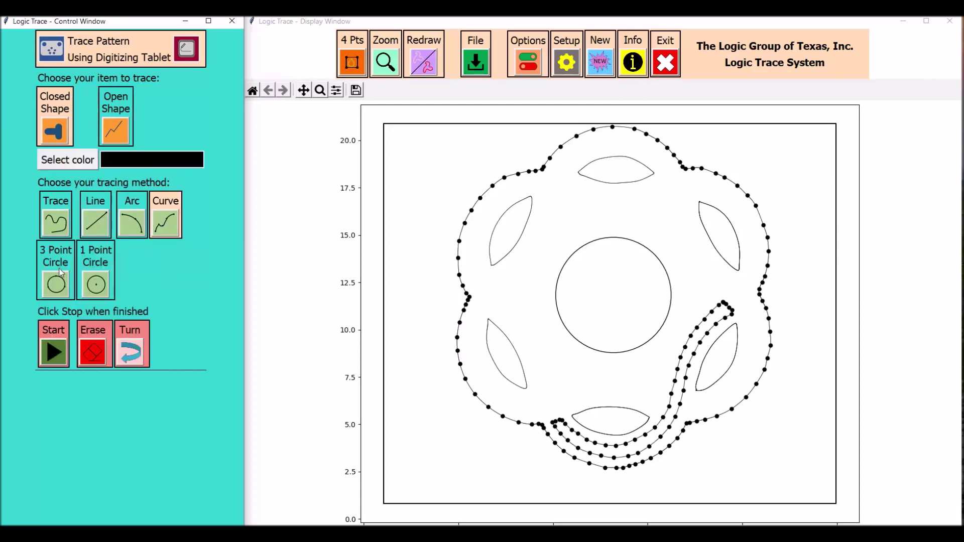
left_click(58, 364)
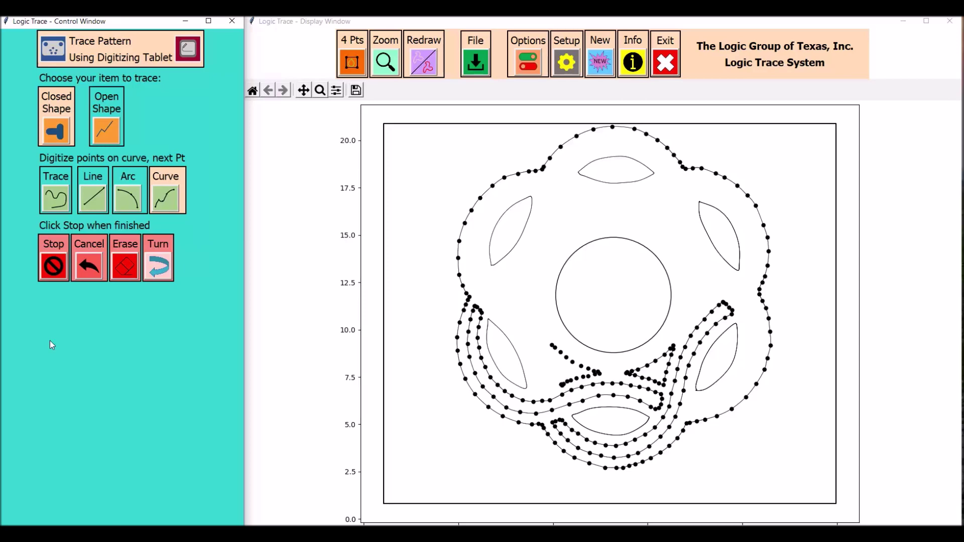
left_click(55, 266)
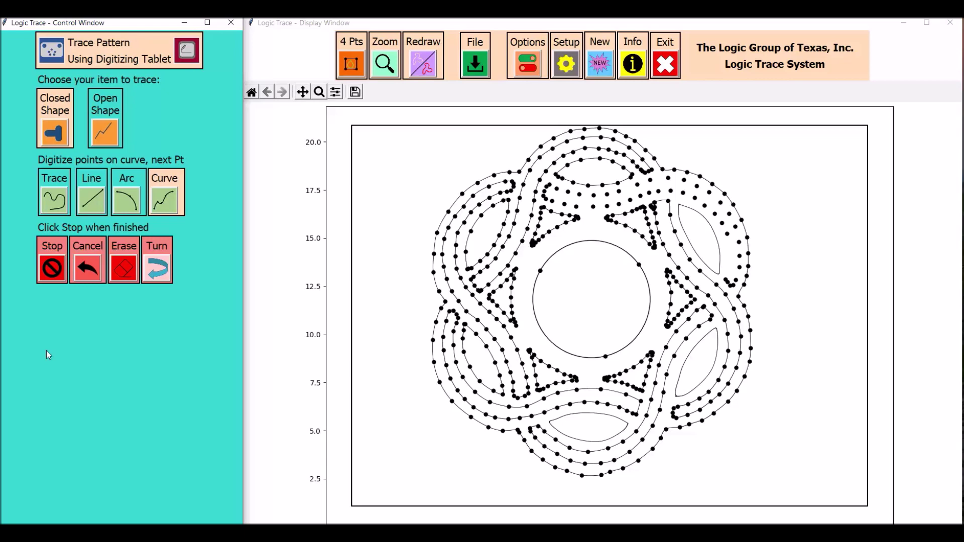
left_click(52, 268)
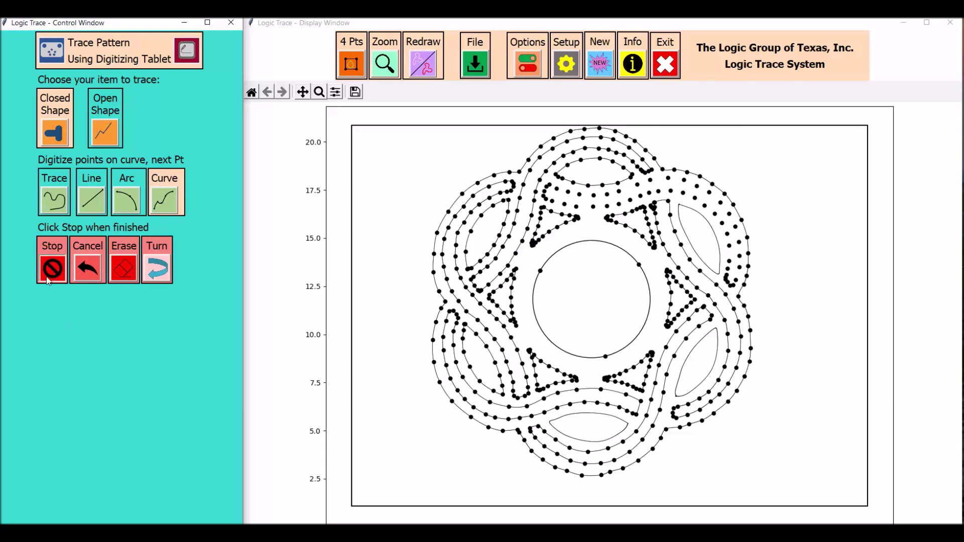
Save the drawing as the DXF file 'new'.
left_click(474, 61)
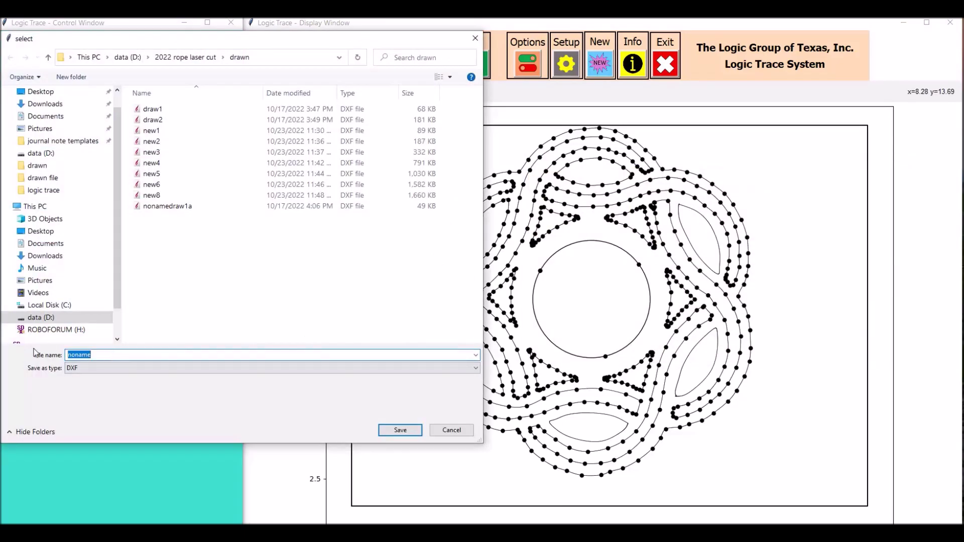
type("new")
key("Return")
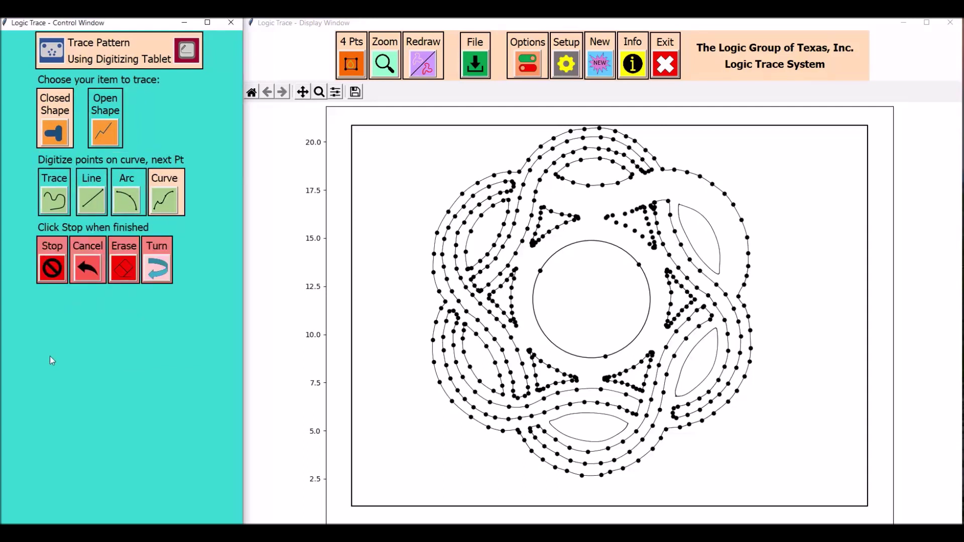
Close the rope curve, save as DXF 'new7', and finish the upper-right rope curve.
left_click(52, 268)
left_click(475, 62)
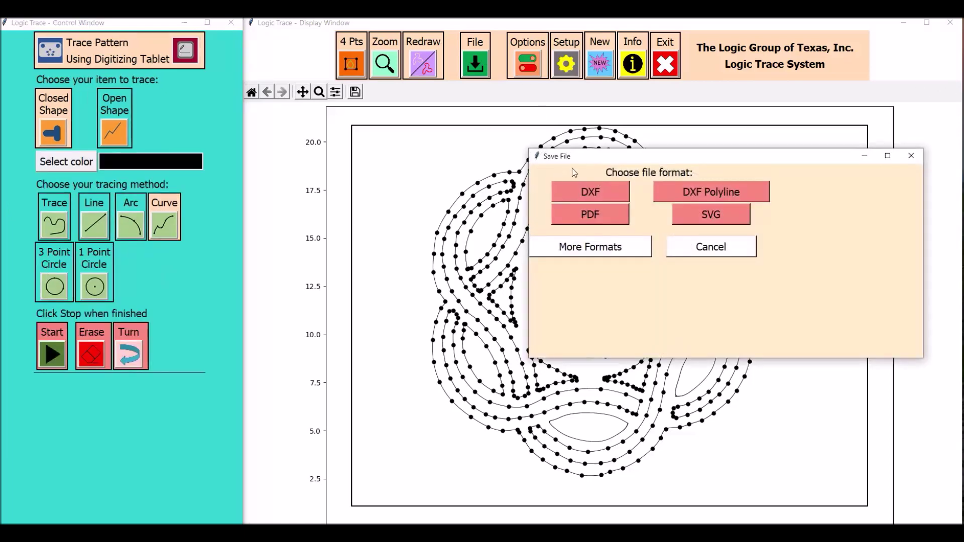
left_click(577, 189)
type("new7")
key("Return")
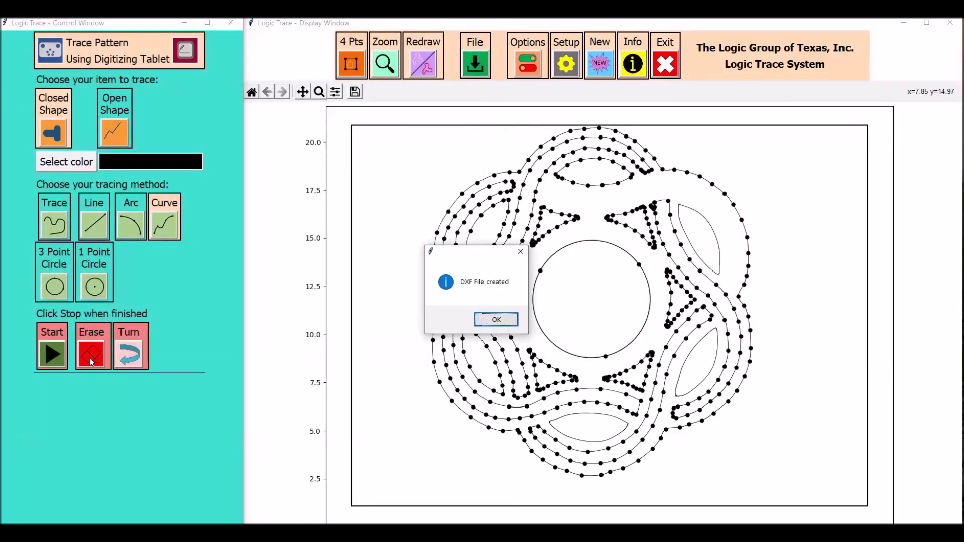
key("Return")
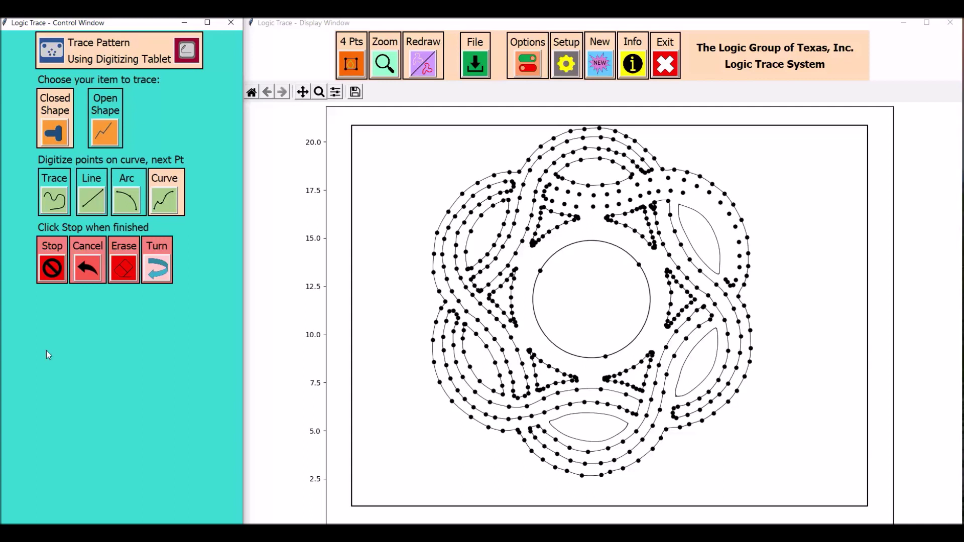
left_click(52, 272)
Save the drawing as DXF 'new9' and close the upper-right rope trace.
left_click(470, 59)
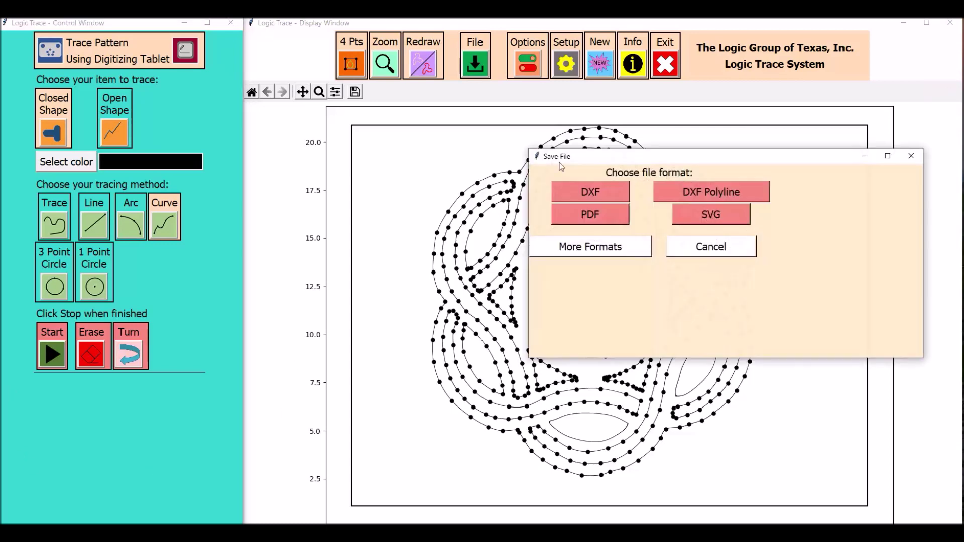
left_click(590, 192)
type("new9")
key("Return")
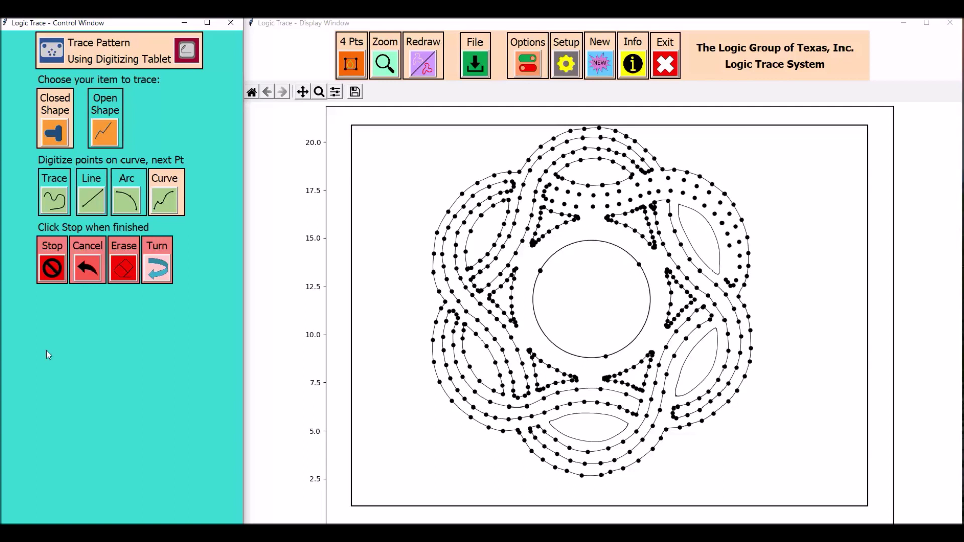
left_click(52, 266)
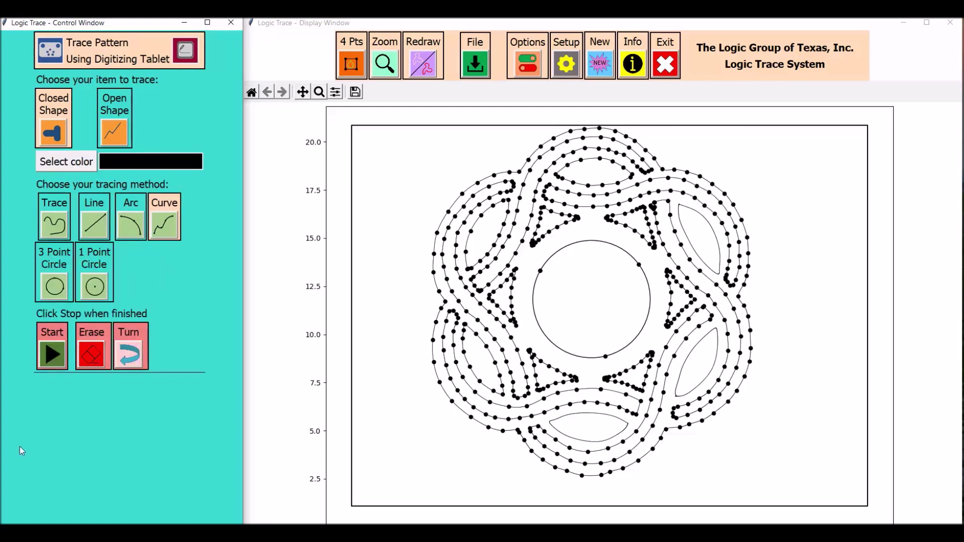